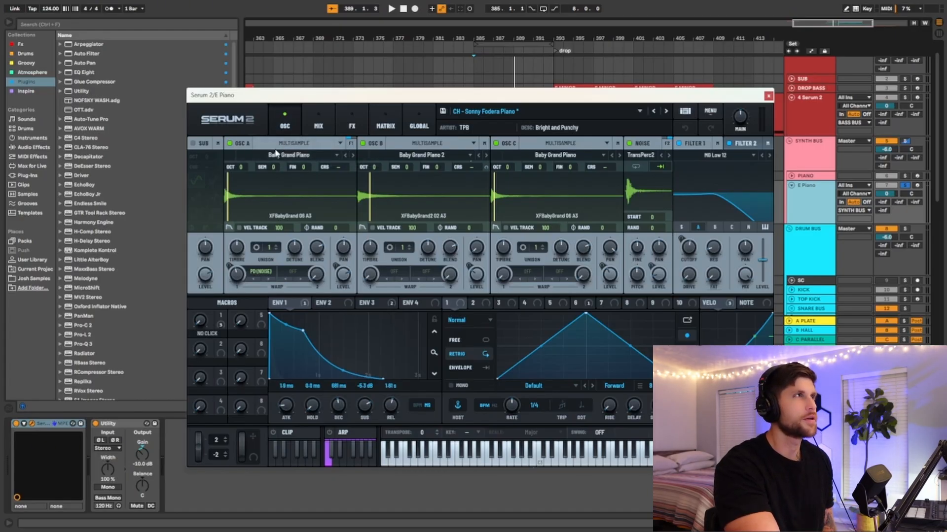
Set oscillator A to the Multisample type and load the factory Keys sample Baby Grand Piano
click(295, 145)
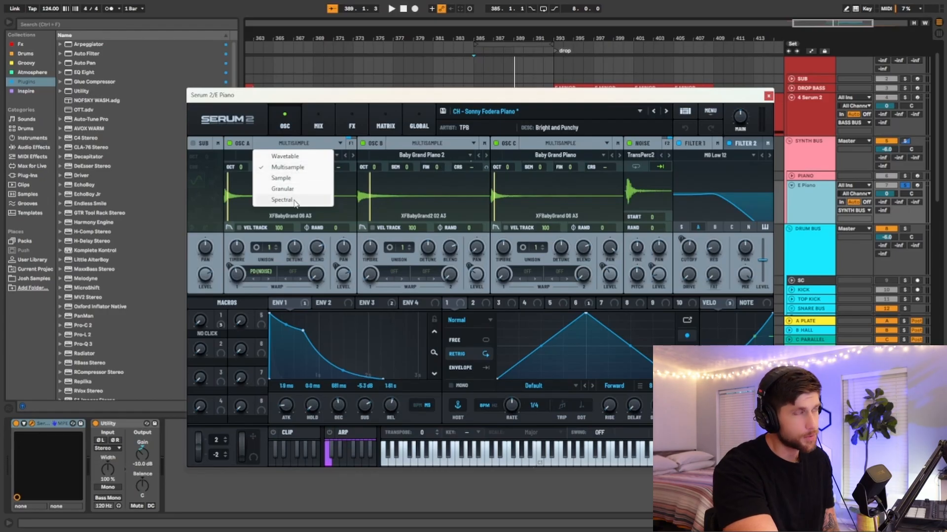
click(288, 168)
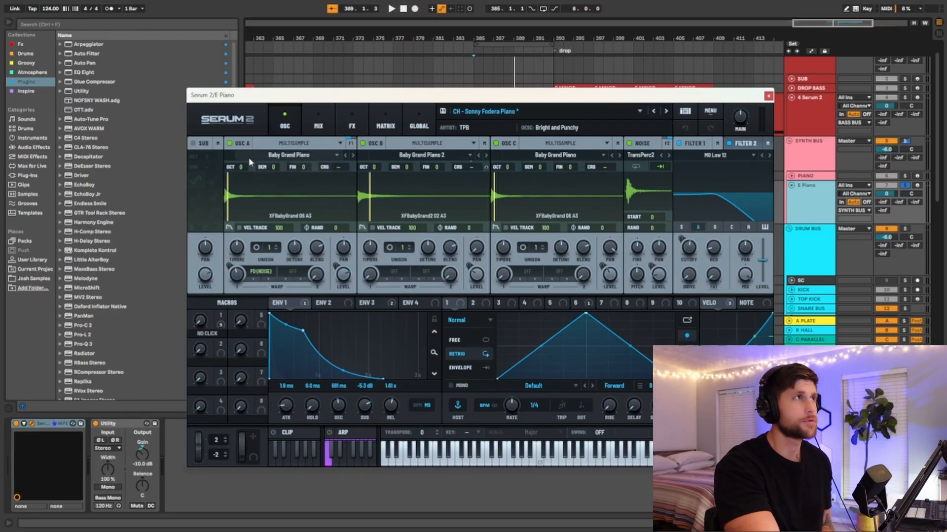
click(293, 157)
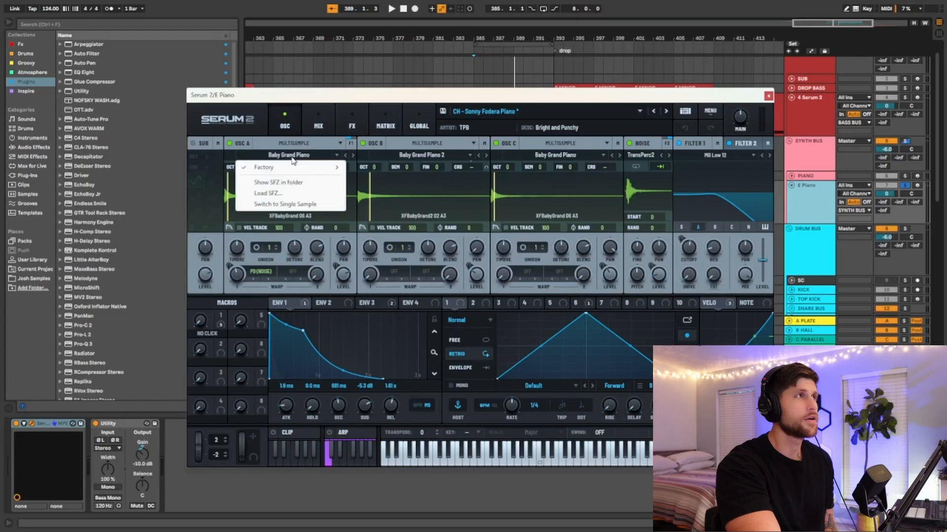
mouse_move(290, 168)
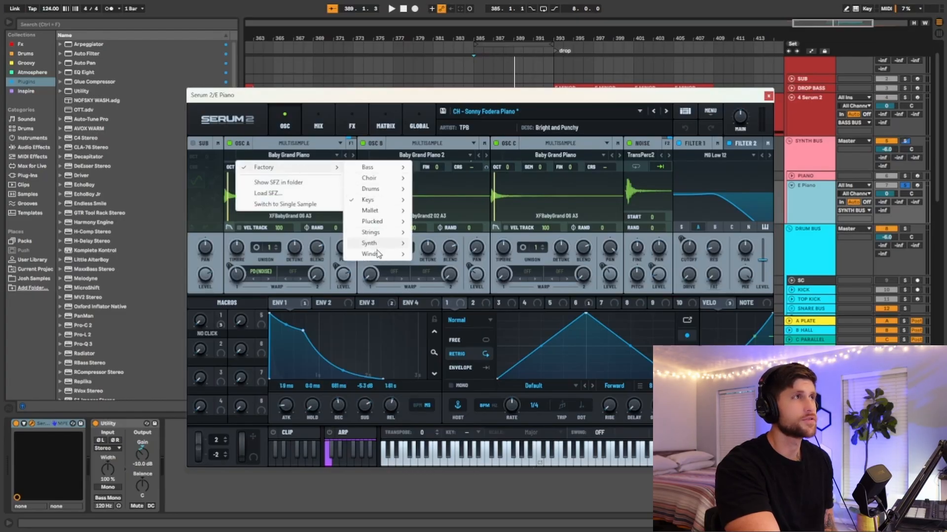
mouse_move(373, 202)
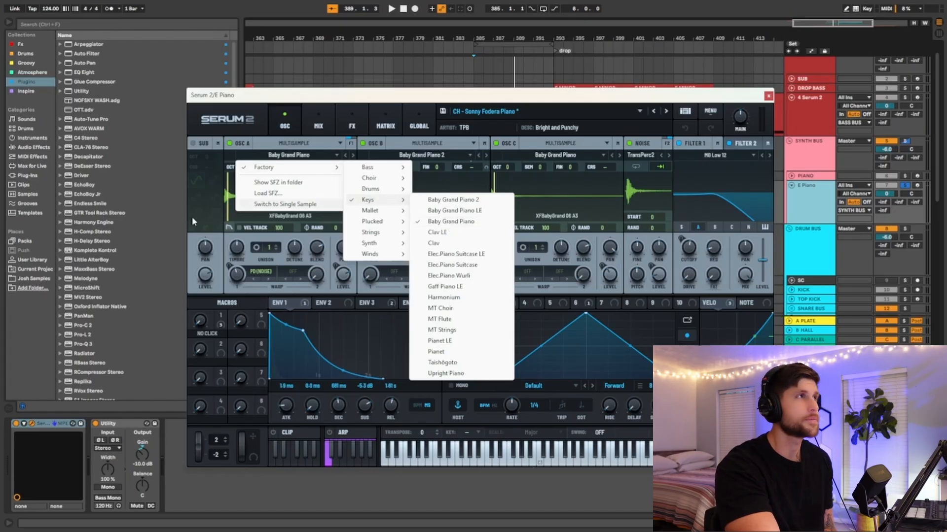
click(447, 223)
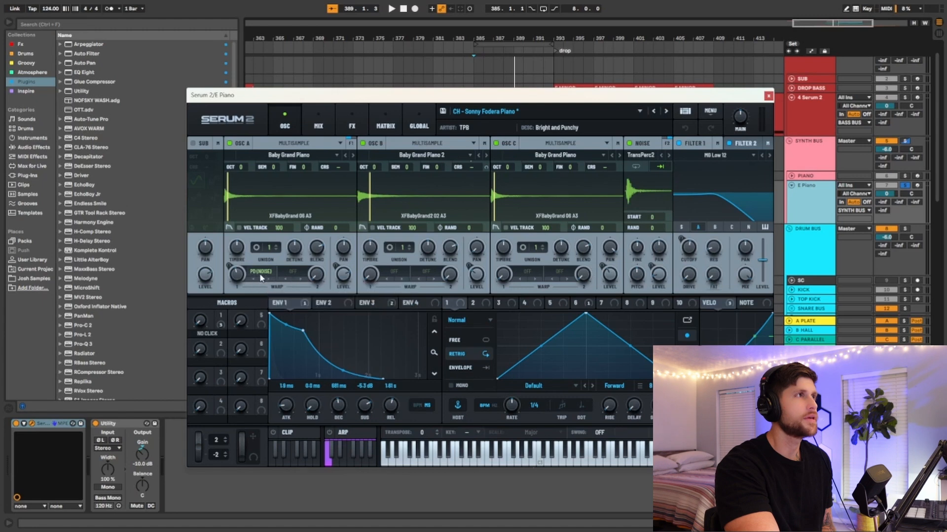
Switch off oscillators B and C and play the section to audition oscillator A without them
mouse_move(241, 279)
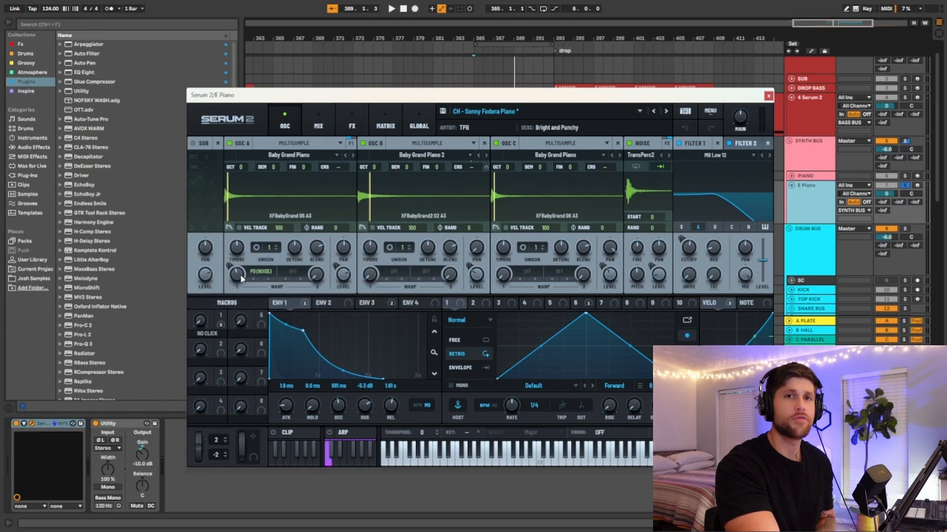
click(363, 143)
click(496, 143)
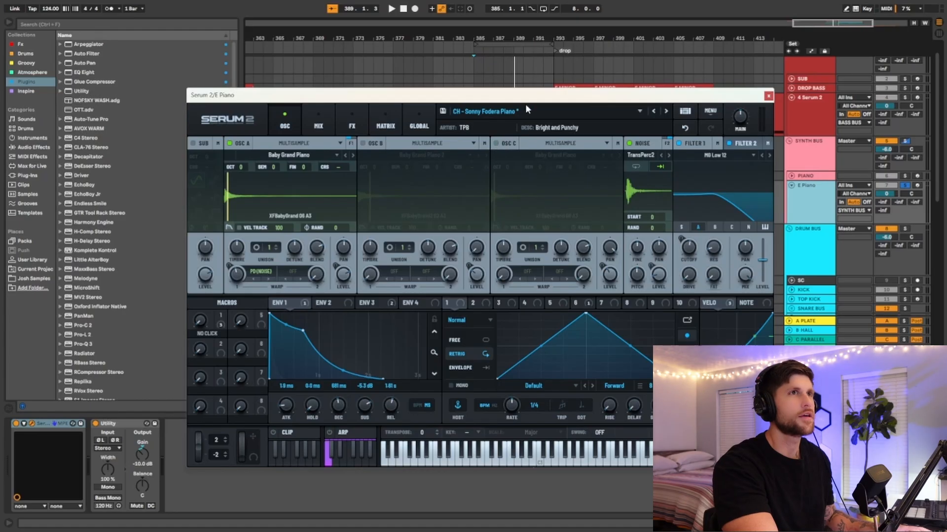
key(space)
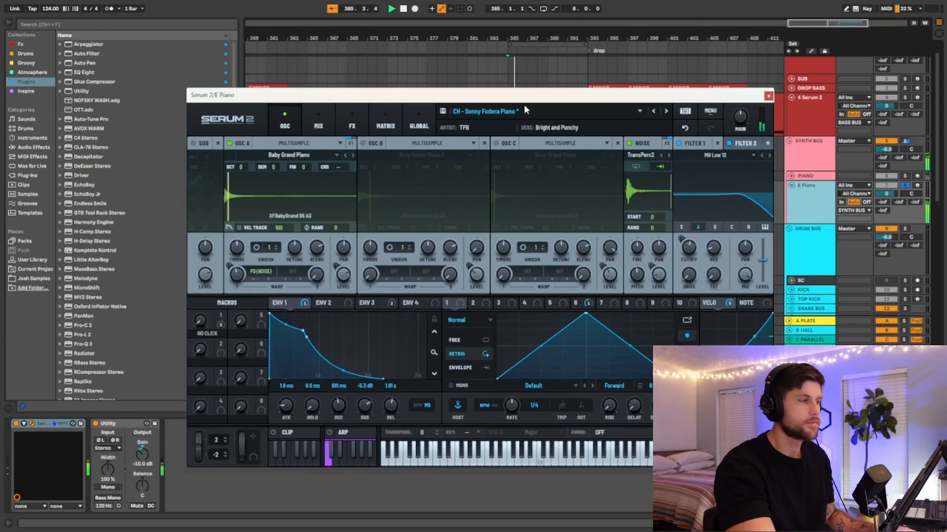
key(space)
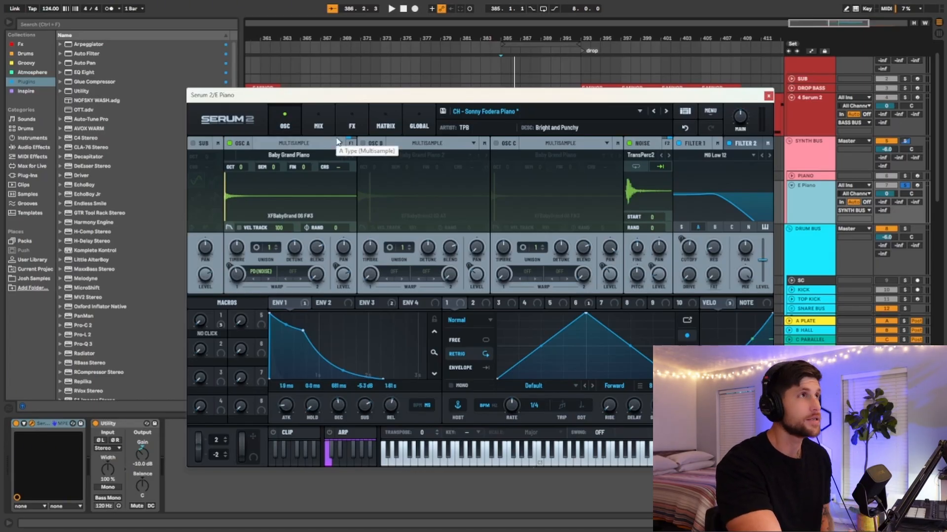
Switch oscillators B and C back on alongside oscillator A
click(363, 143)
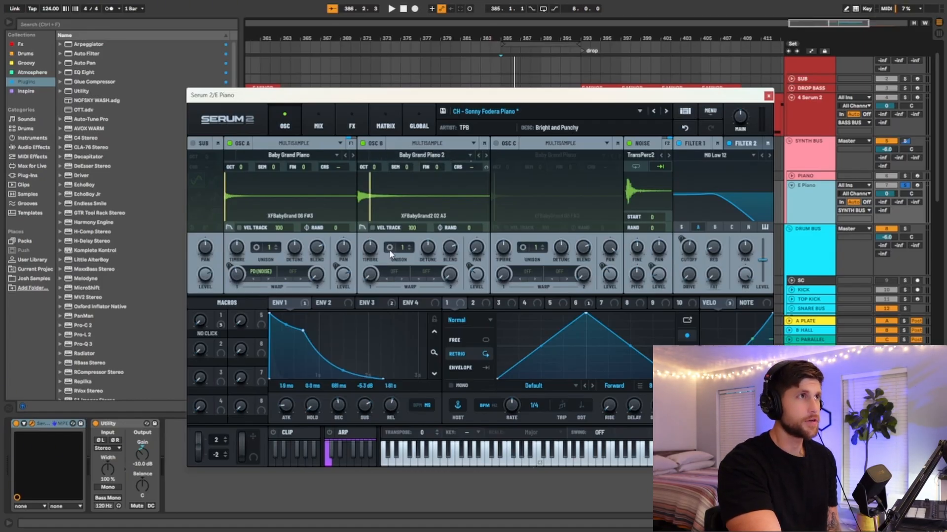
mouse_move(477, 251)
mouse_down()
mouse_move(479, 224)
mouse_move(476, 246)
mouse_up()
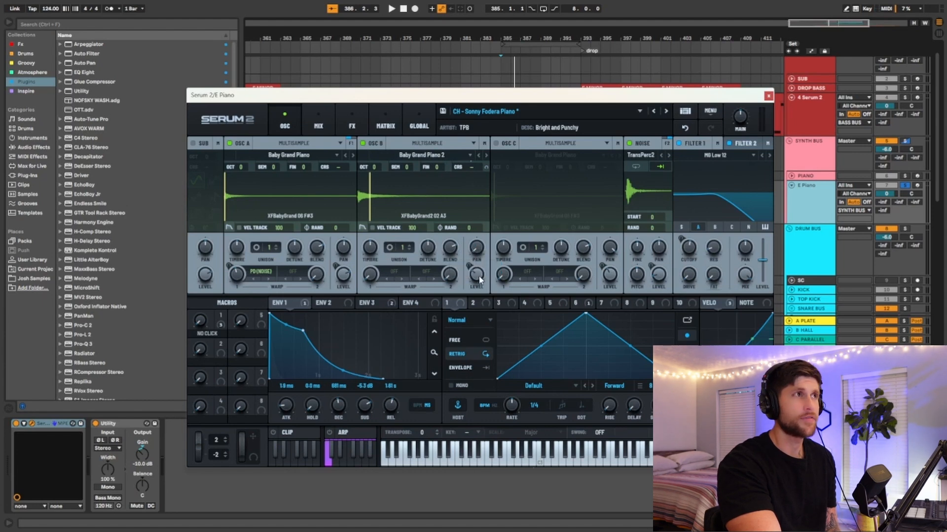
mouse_move(479, 276)
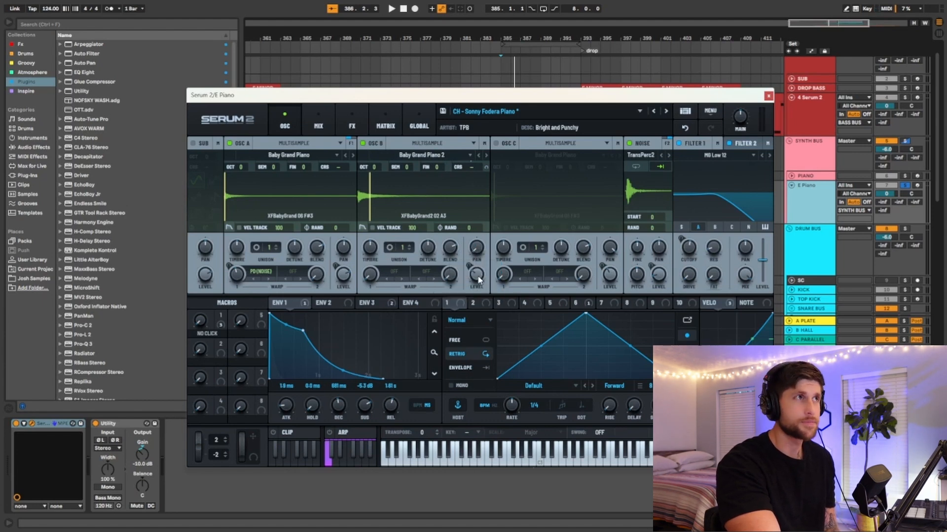
click(496, 143)
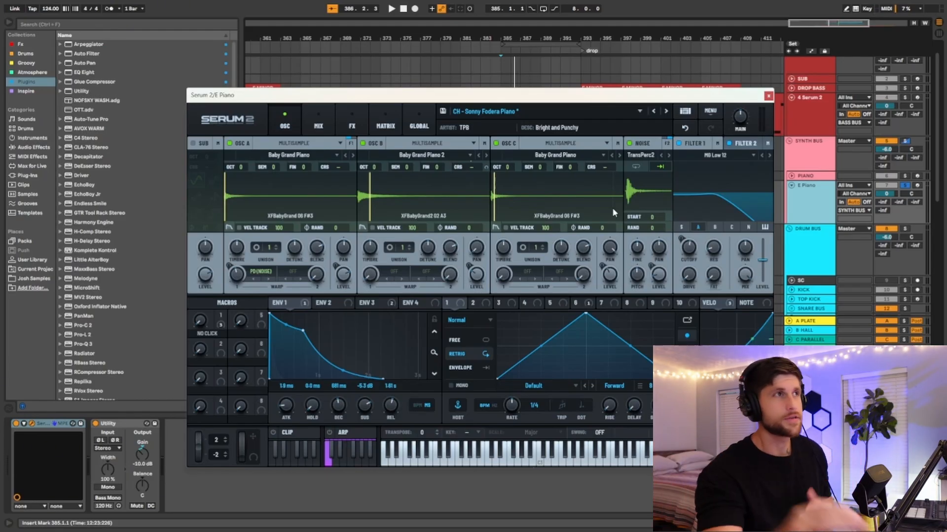
mouse_move(612, 279)
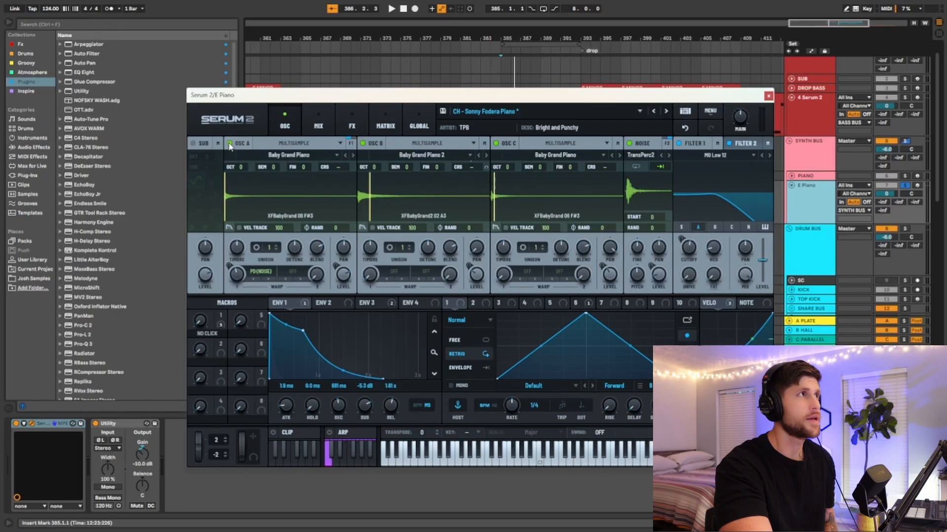
Switch off oscillators A and C and the noise oscillator, and audition oscillator B alone
click(229, 143)
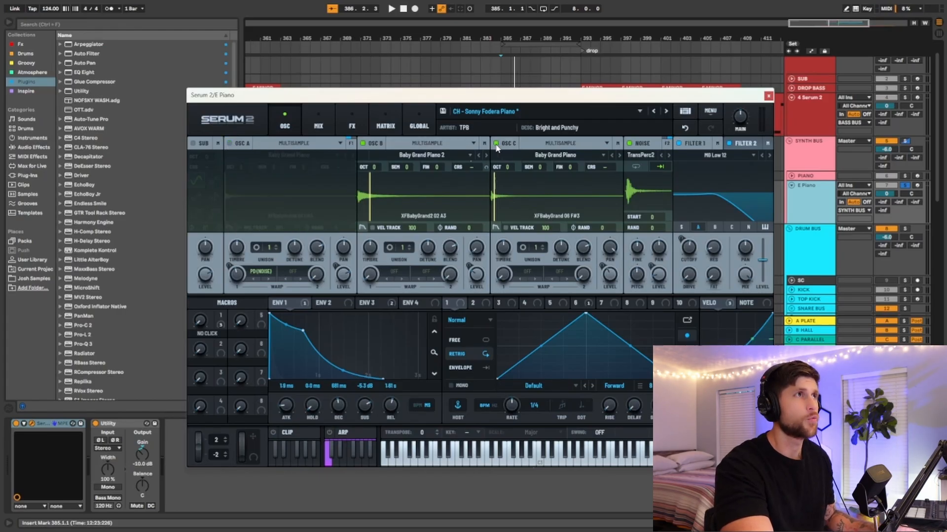
click(496, 145)
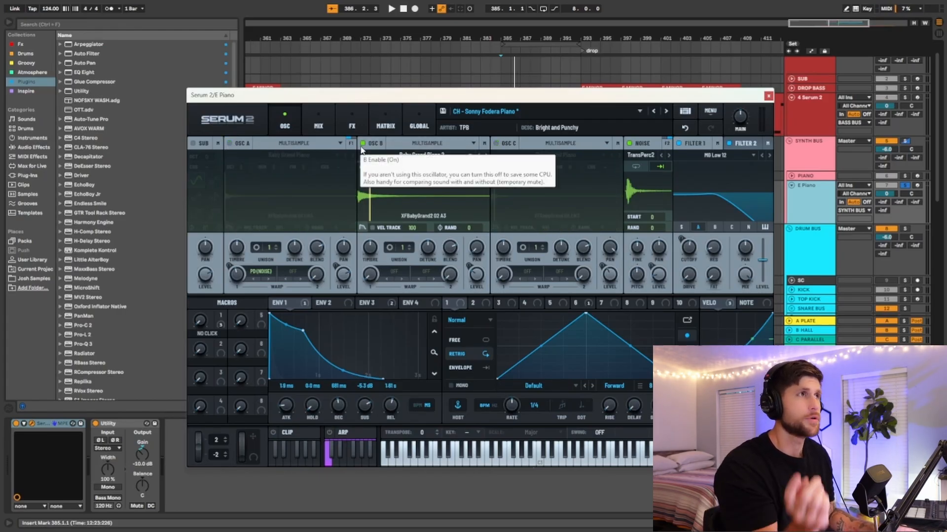
key(space)
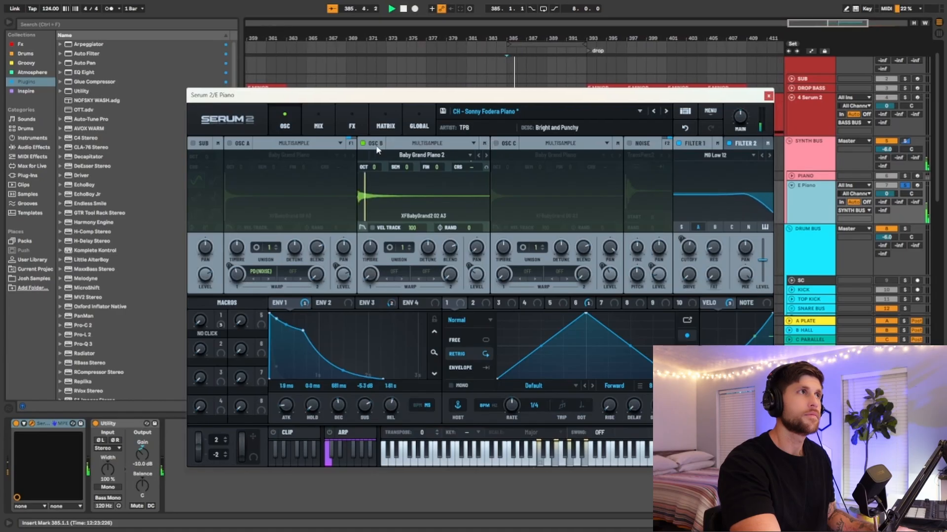
key(space)
Switch oscillator B off and oscillator C on, and play the section to hear C alone
click(364, 143)
click(495, 144)
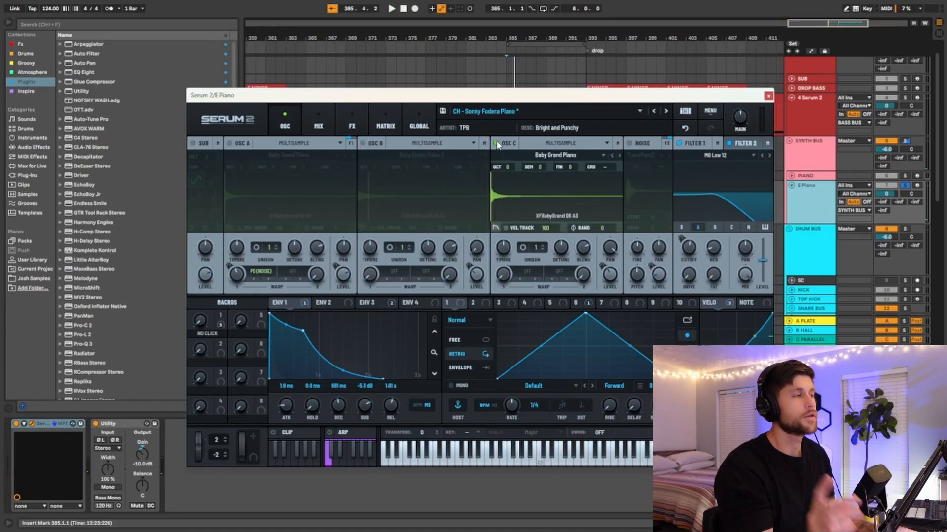
key(space)
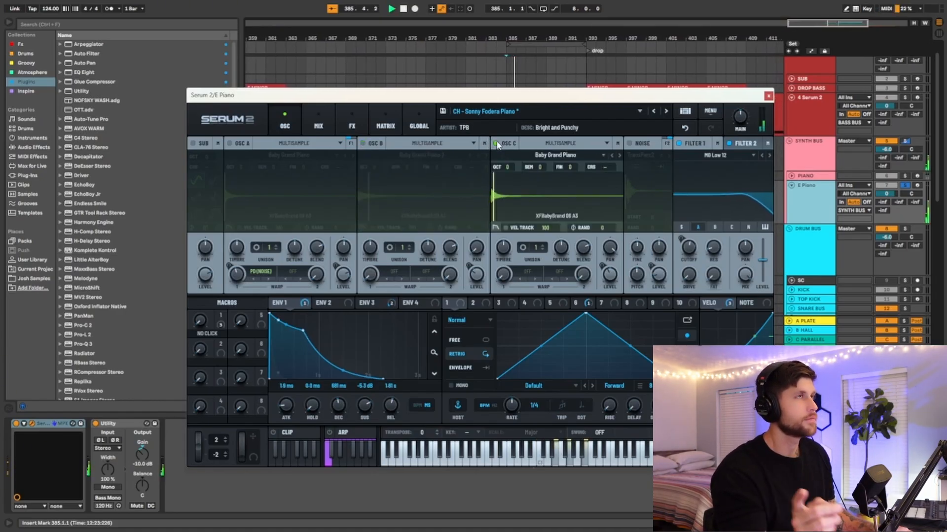
Re-enable oscillators B and A alongside C, bring back the noise oscillator, and audition the layered piano
click(363, 144)
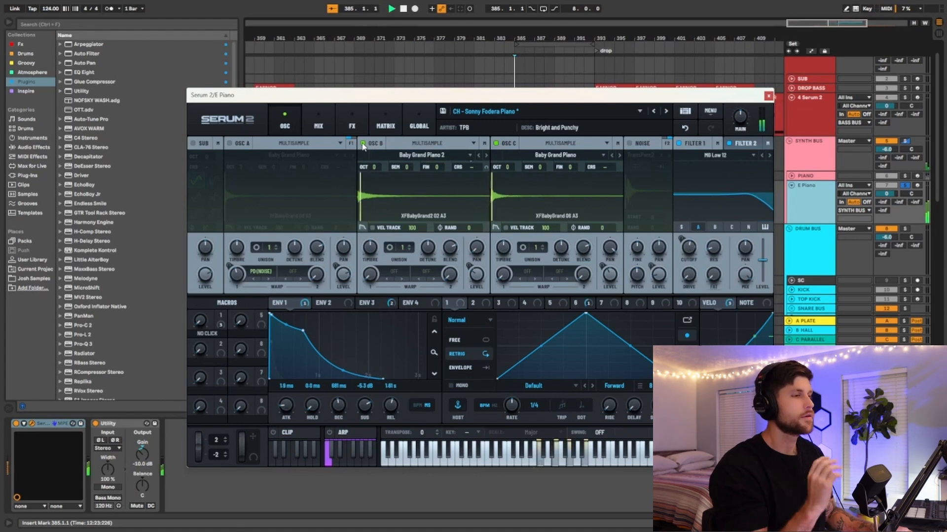
key(space)
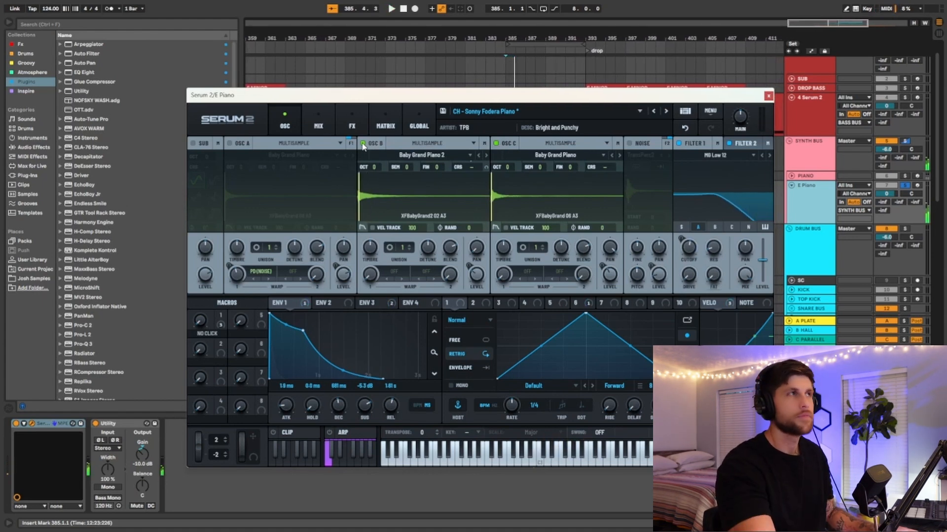
click(229, 143)
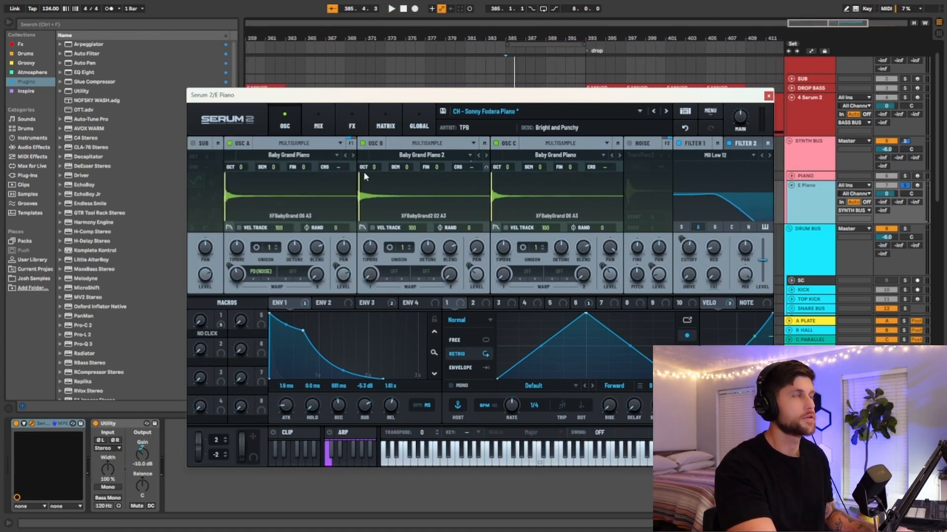
key(space)
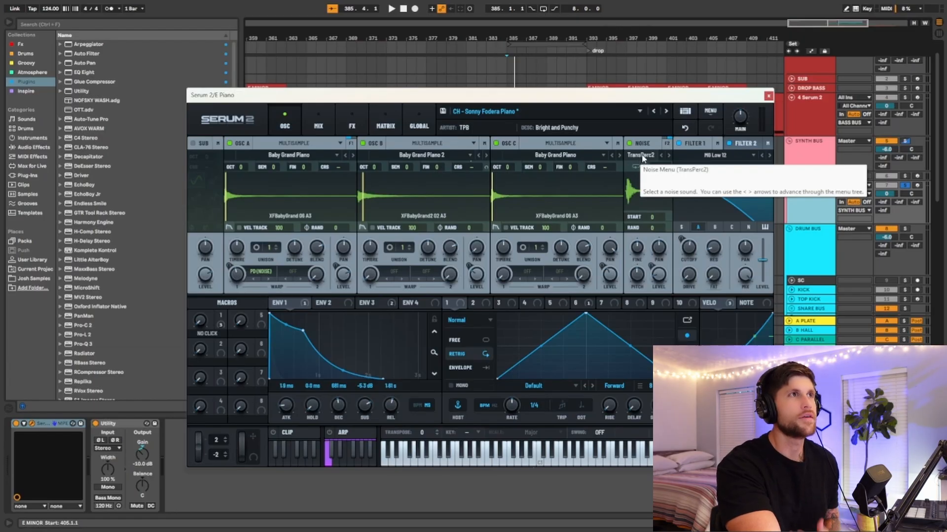
Show envelope 3 and examine its modulation of the noise level and the filter cutoff
mouse_move(663, 277)
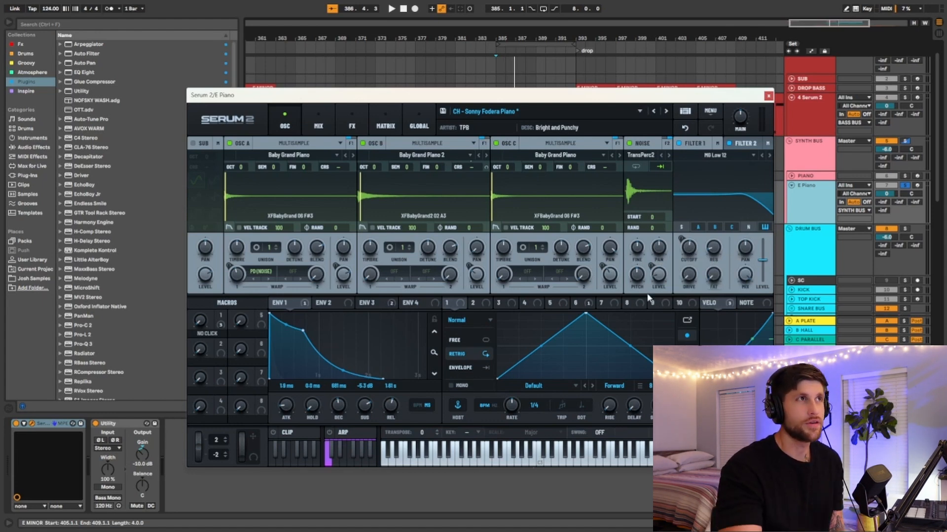
mouse_move(692, 252)
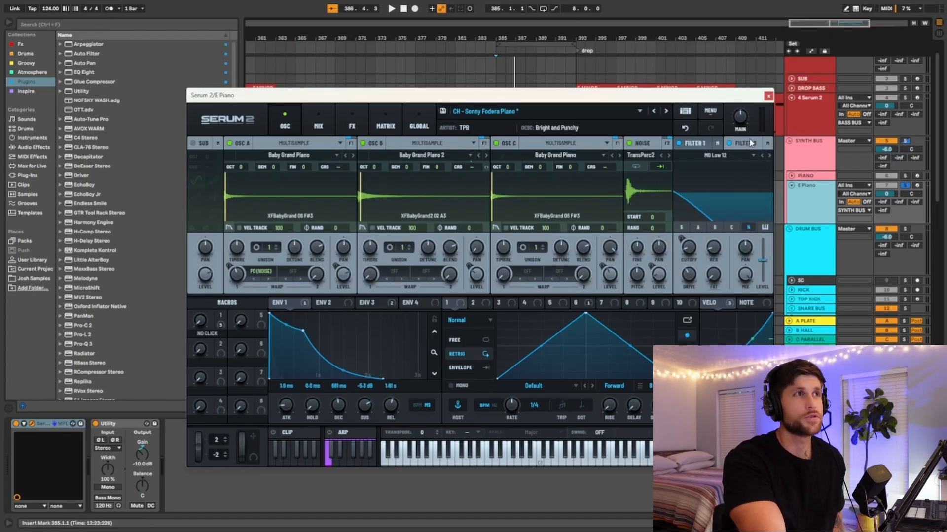
mouse_move(692, 253)
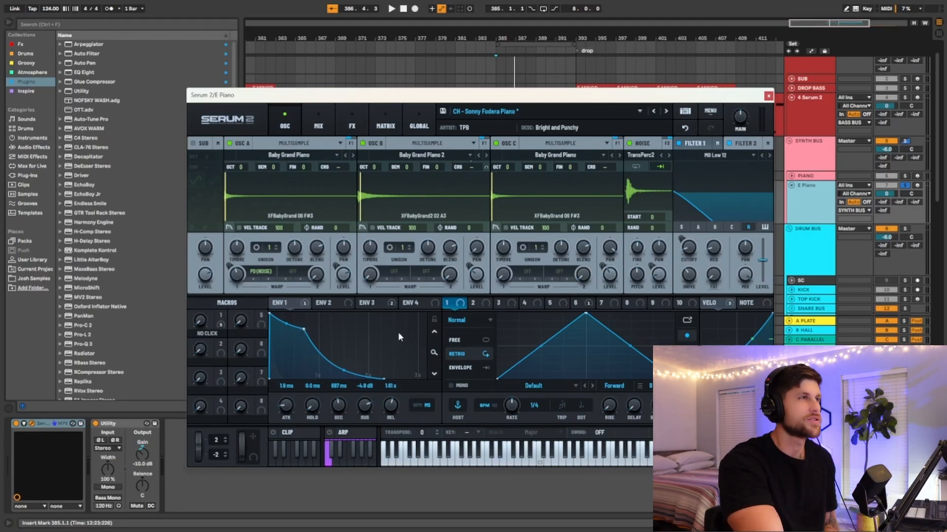
click(371, 302)
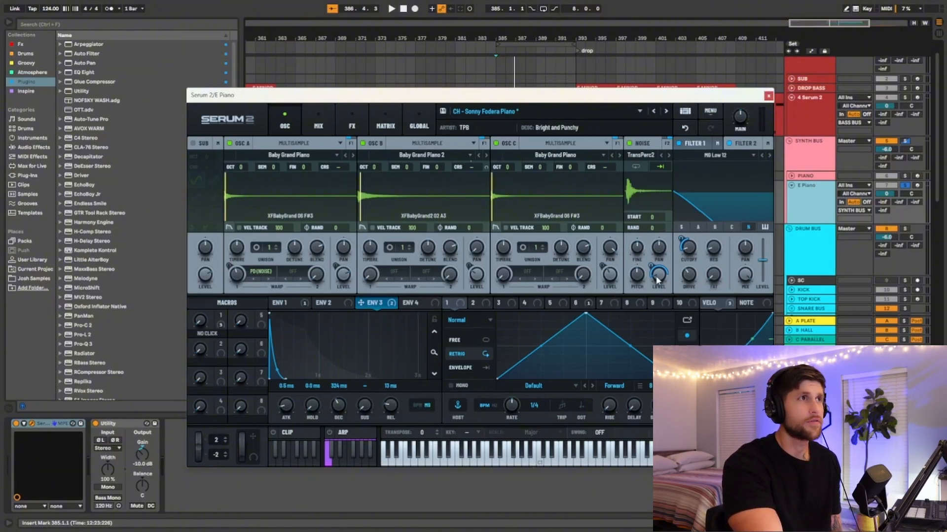
mouse_move(652, 266)
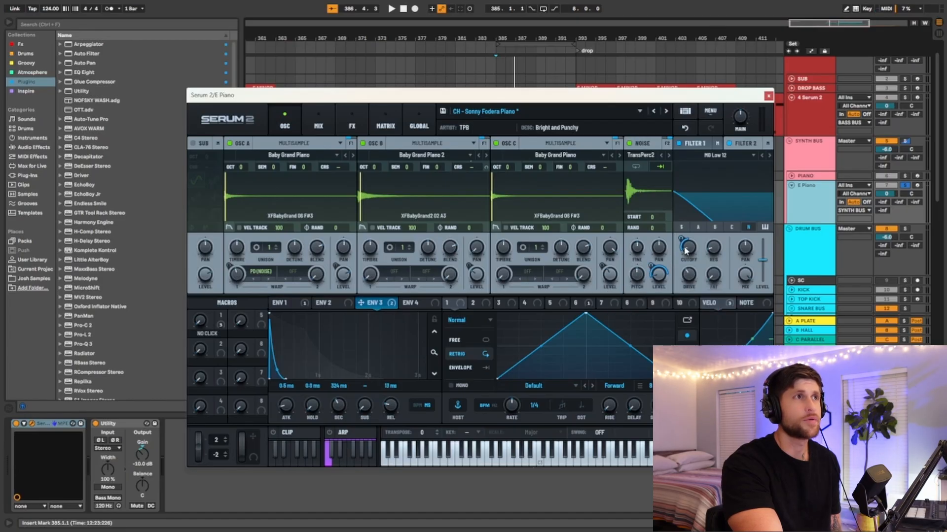
mouse_move(682, 239)
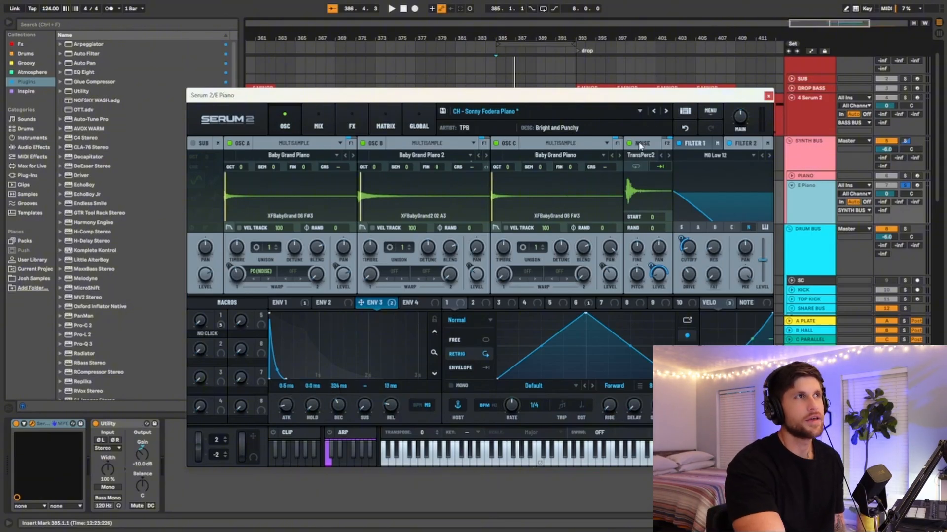
Show LFO 6 and examine its curve and its modulation of oscillator B's pitch
click(581, 303)
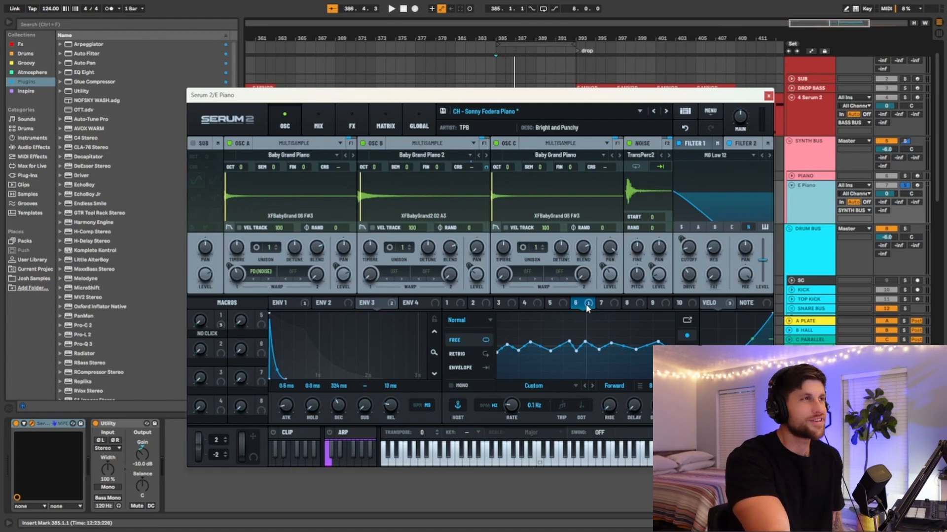
drag(589, 304, 484, 167)
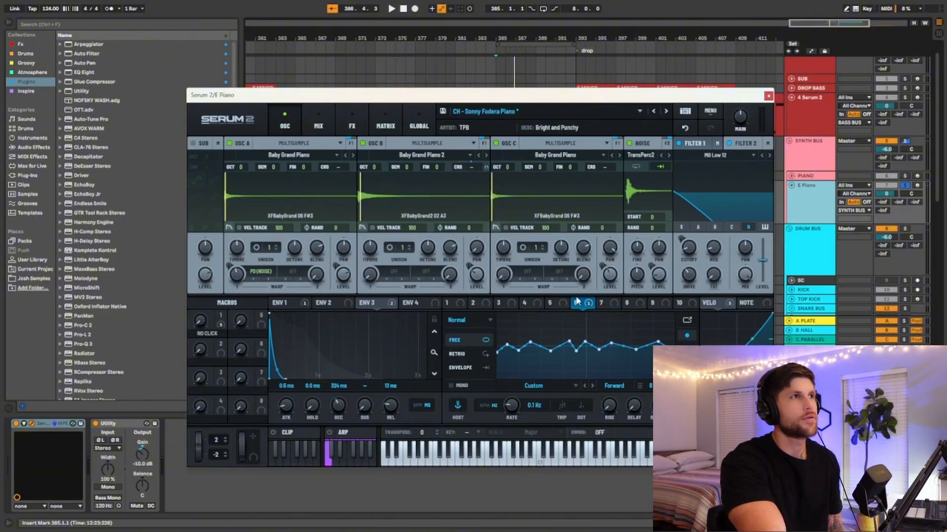
mouse_move(487, 167)
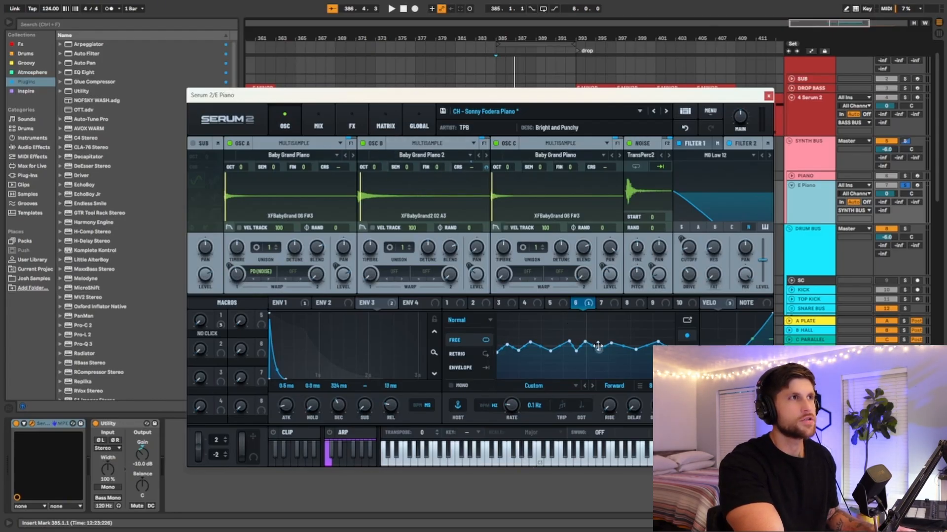
right_click(479, 164)
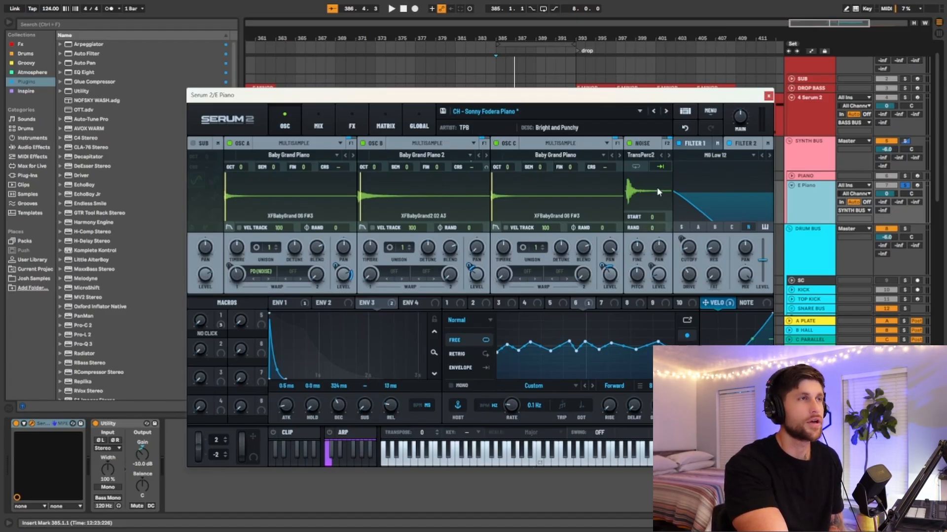
Close the synth window and select the E MINOR clip at bar 385 on the E Piano track
click(768, 96)
click(514, 184)
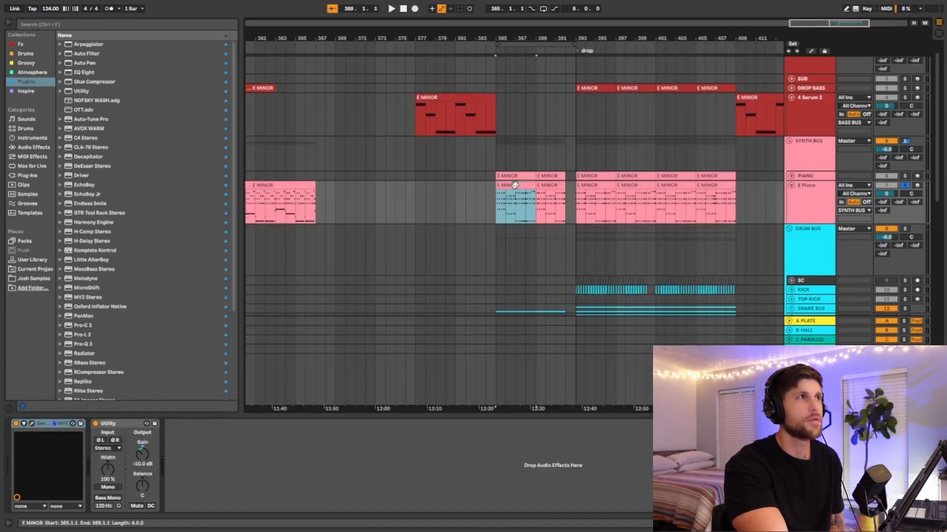
Open the notes of the E MINOR clip at bar 385 on E Piano and enlarge the velocity lane to examine the note velocities
double_click(514, 185)
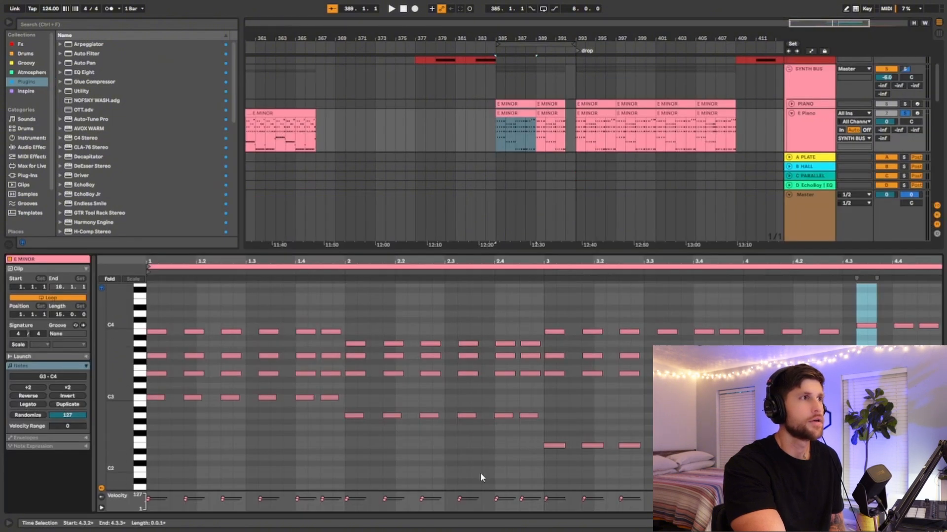
click(495, 476)
drag(481, 492, 481, 381)
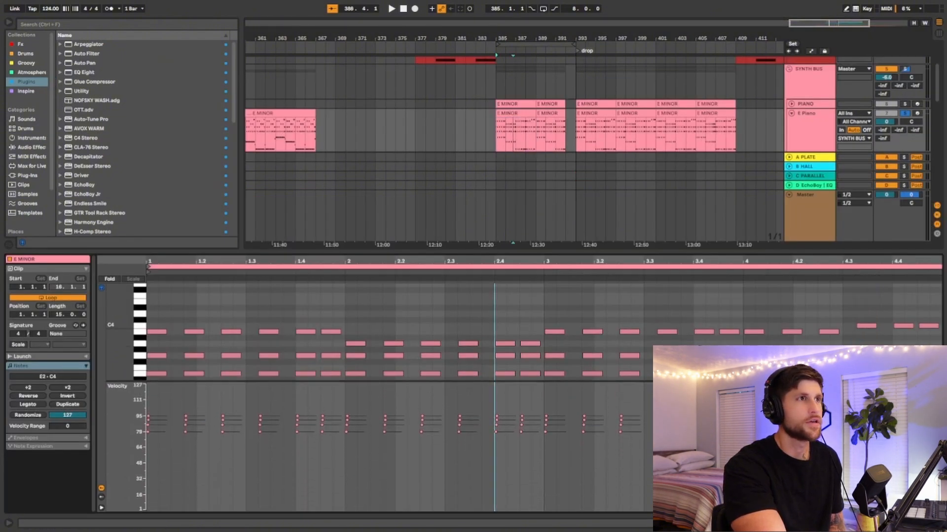
Reopen the Serum 2 synth on the E Piano track and examine its effects chain of distortion, equalizer, compressor and reverb
click(799, 104)
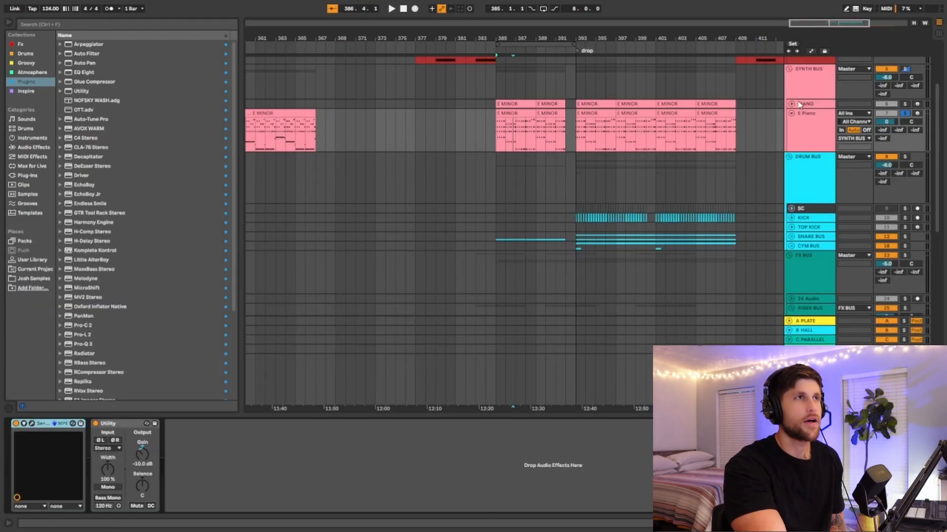
click(33, 424)
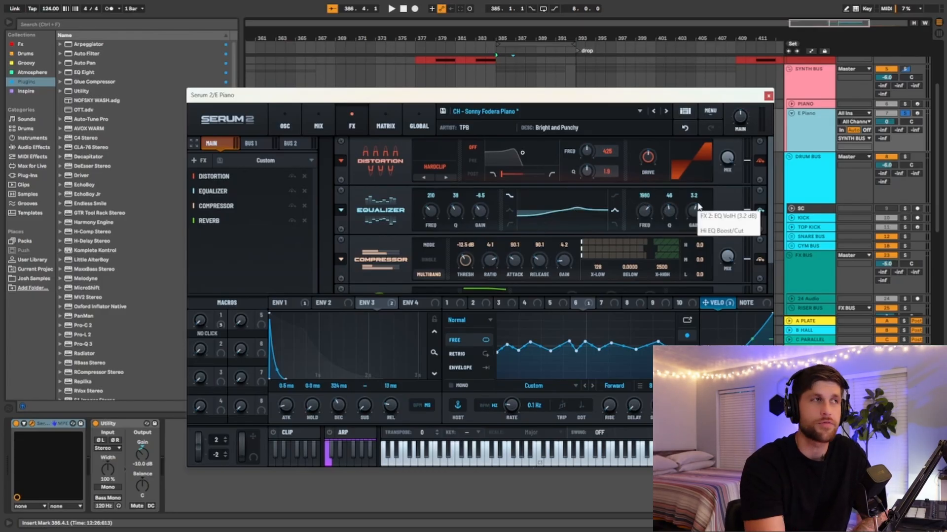
scroll(379, 244, down, 1)
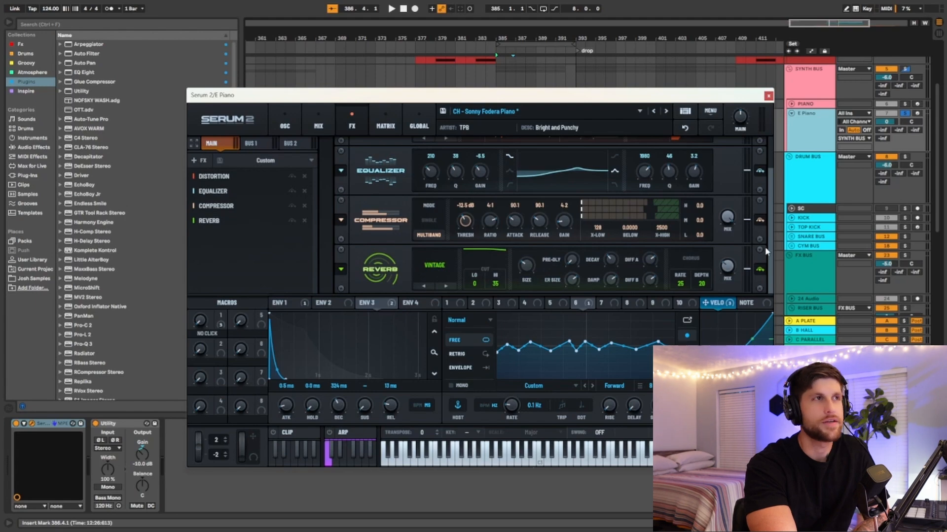
mouse_move(727, 270)
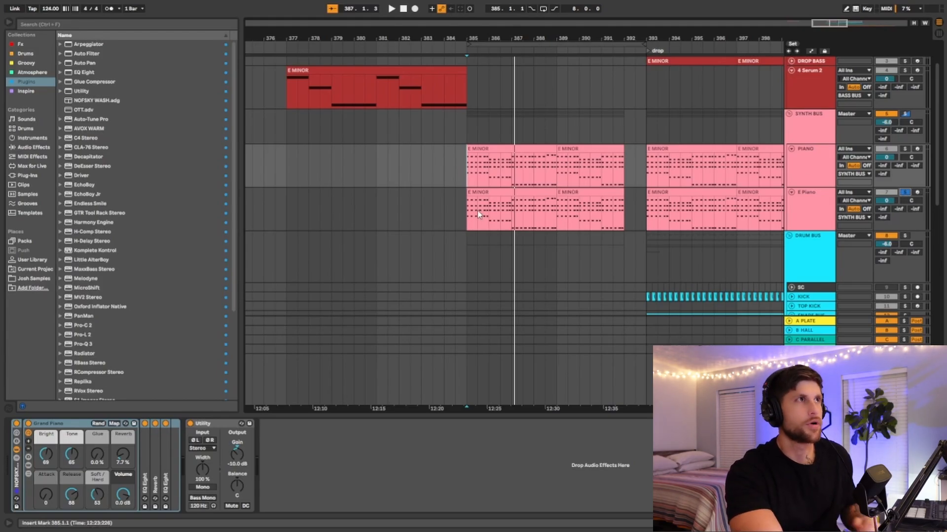
Select the PIANO track and solo it to audition its Grand Piano layer from bar 385
click(804, 166)
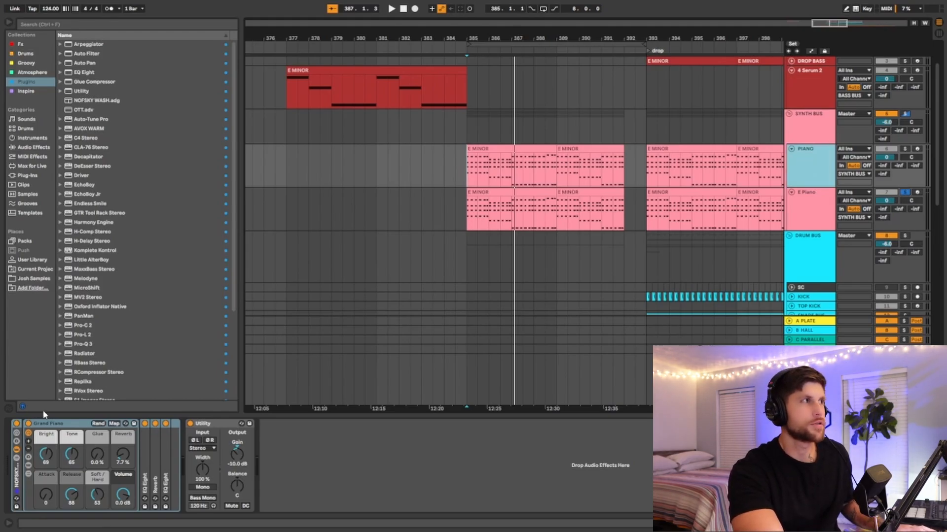
click(904, 149)
key(space)
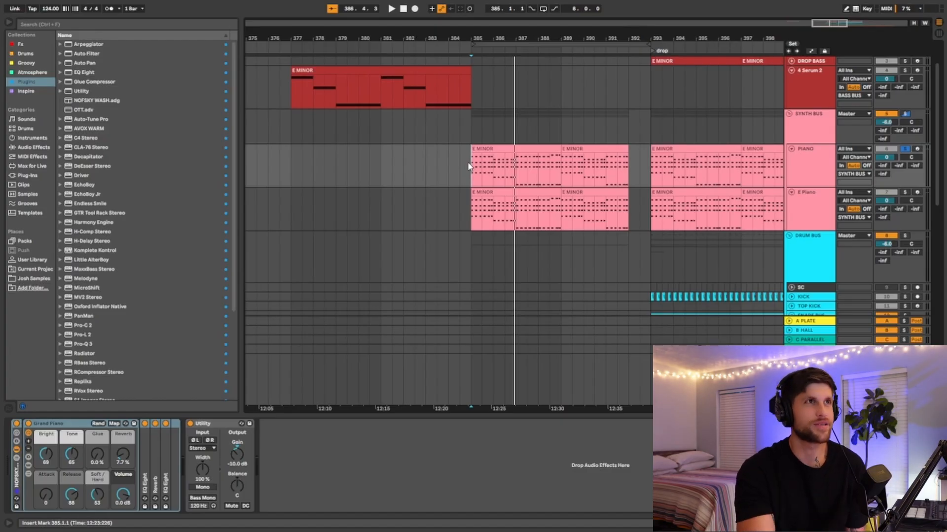
Solo the E Piano track, audition it from bar 385, and add the PIANO track to the solo during playback to hear both layers
click(904, 193)
key(space)
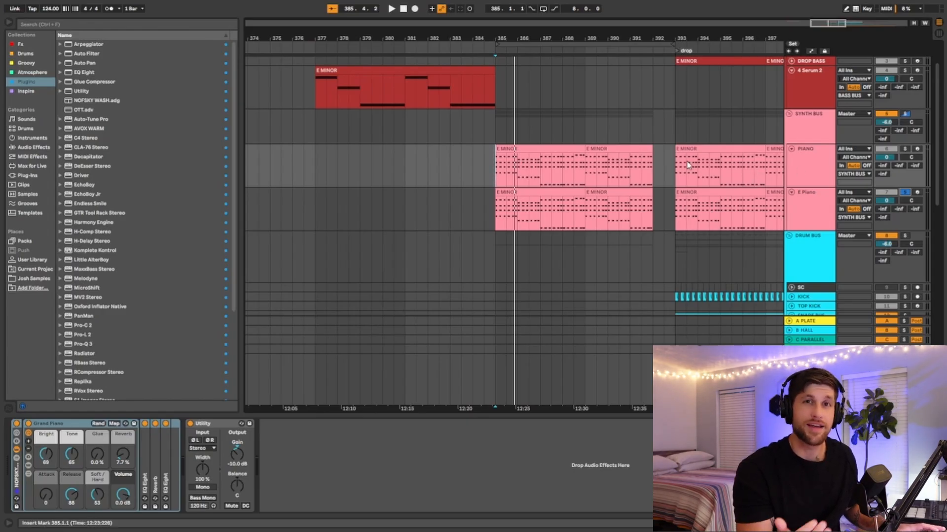
key(space)
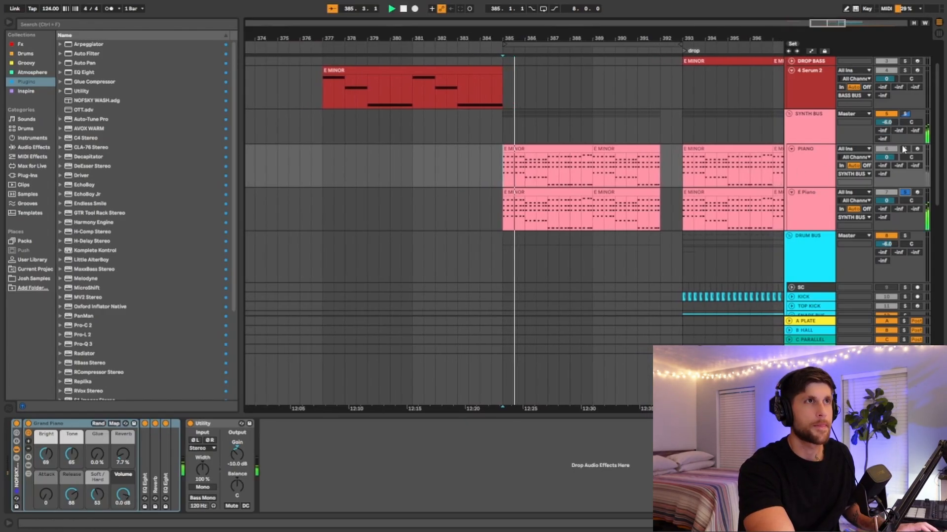
click(905, 150)
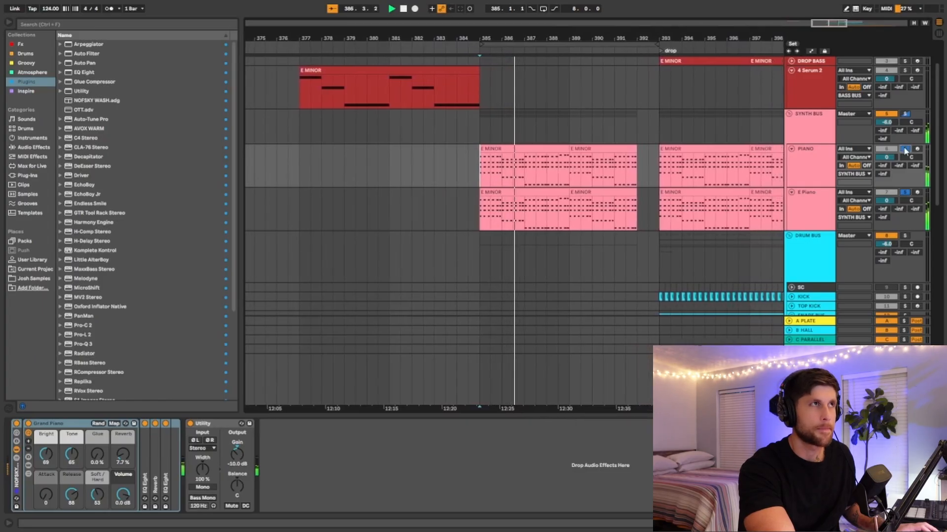